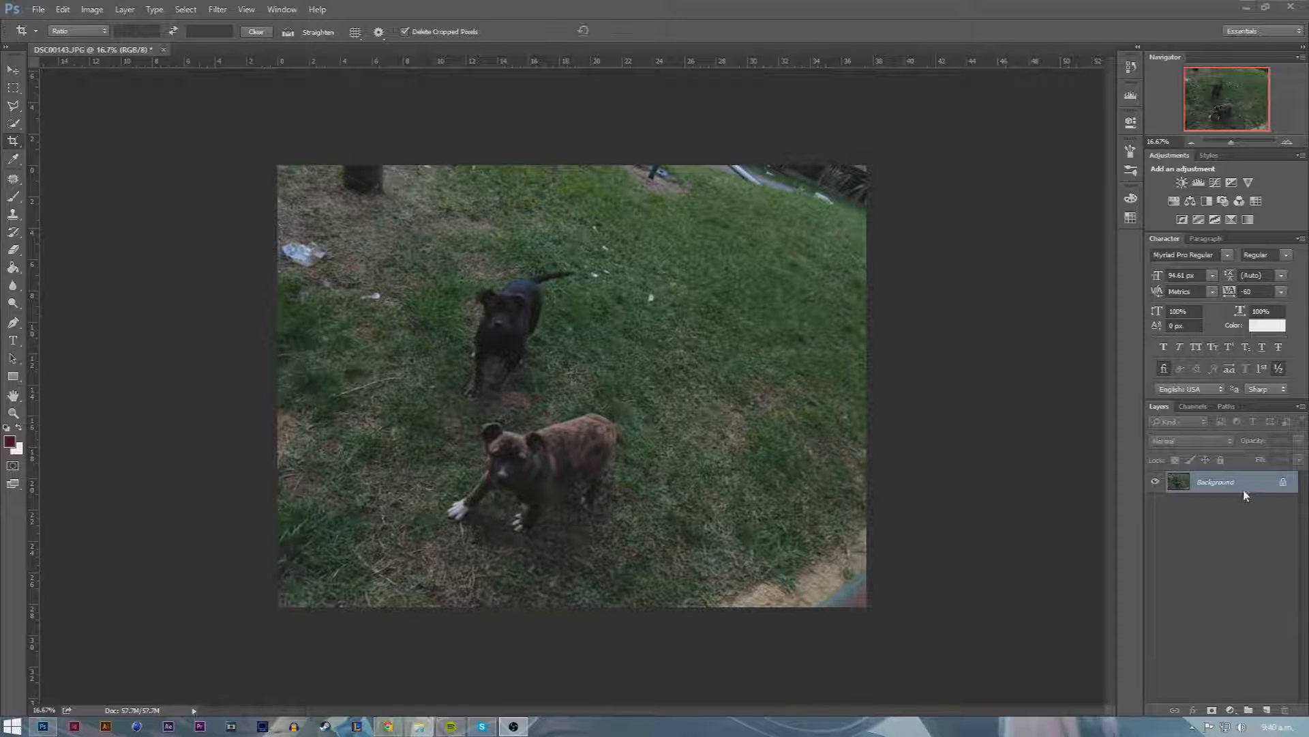
# - Duplicate the Background layer and open the Camera Raw filter on the copy
pyautogui.moveTo(1248, 488); pyautogui.dragTo(1258, 698)
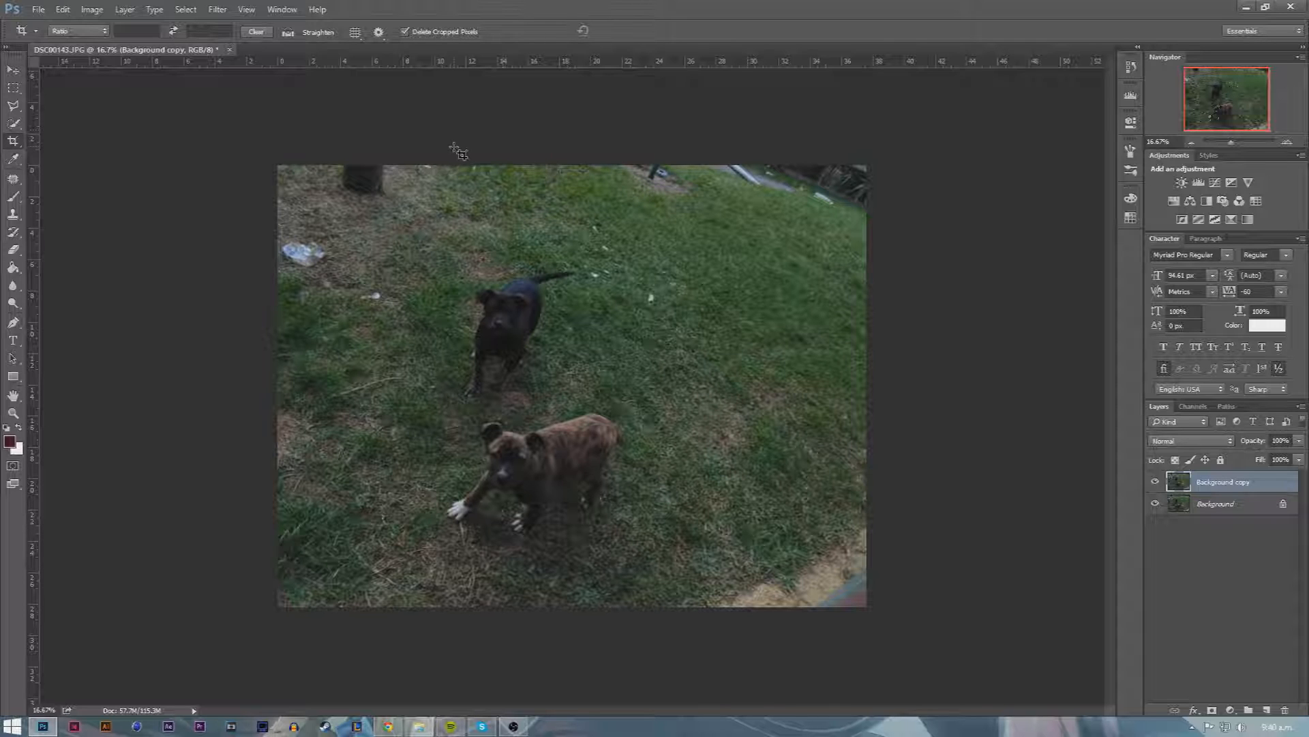
pyautogui.click(225, 12)
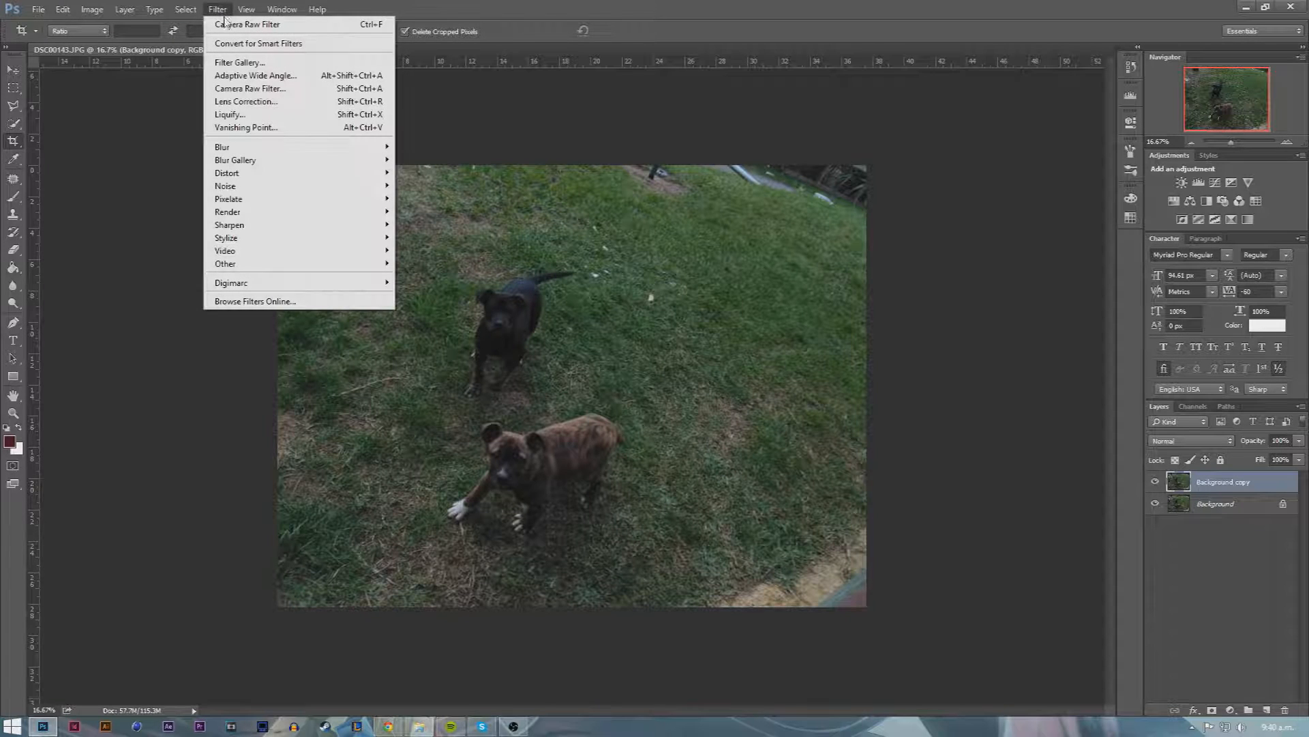
pyautogui.click(253, 92)
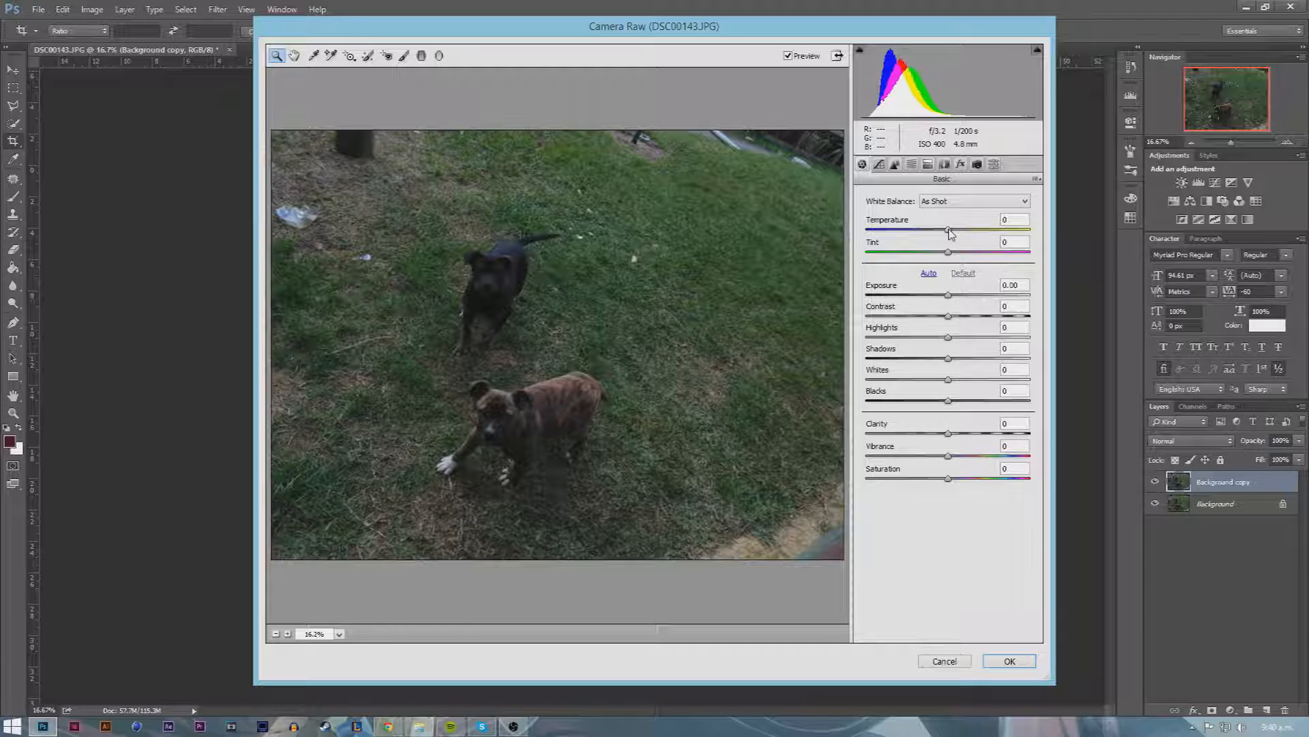
# - Adjust the white balance with Temperature at +11 and Tint at -38
pyautogui.moveTo(950, 232); pyautogui.dragTo(960, 235)
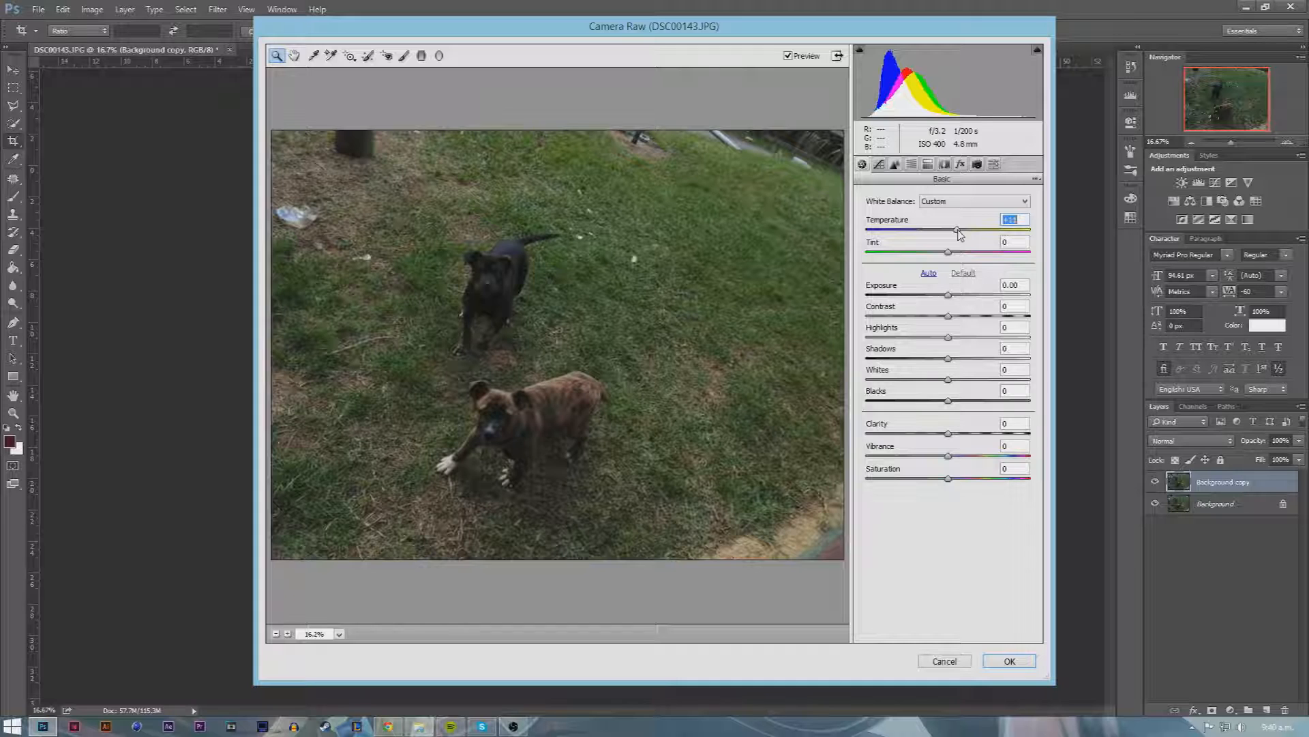
pyautogui.click(1018, 221)
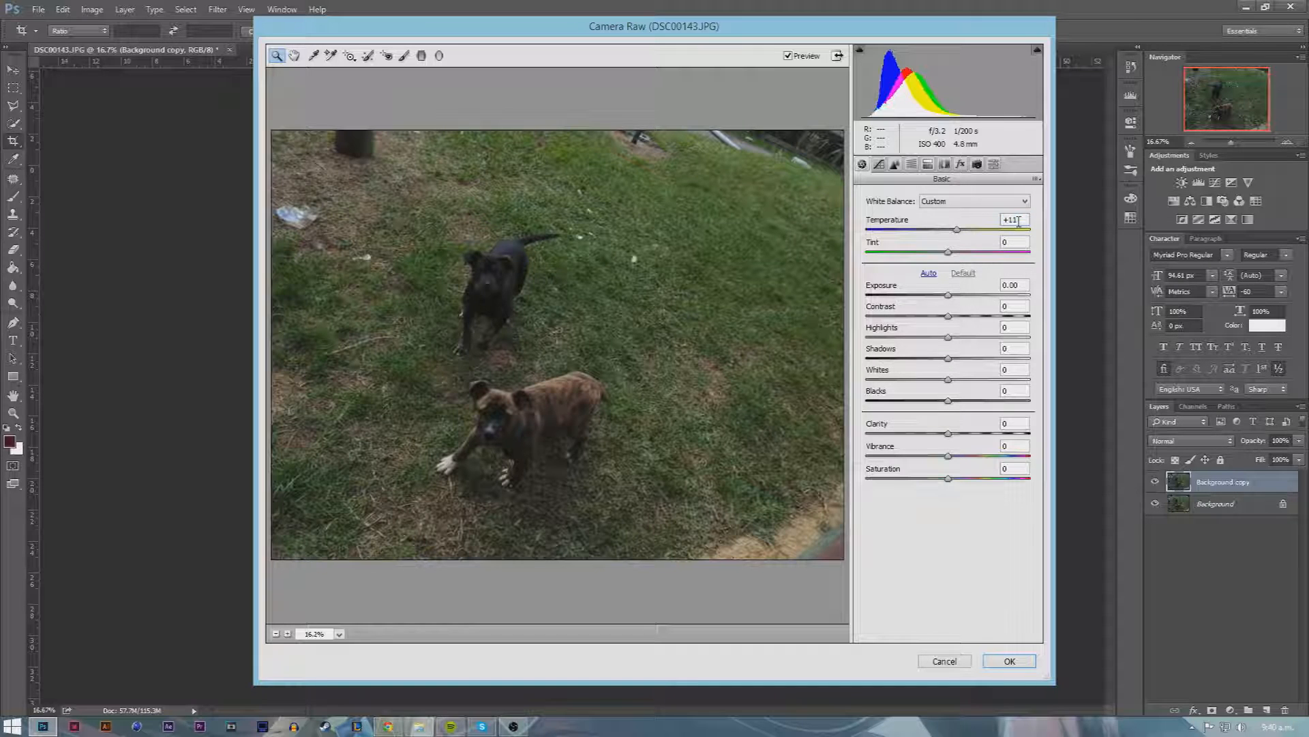
pyautogui.click(948, 256)
pyautogui.moveTo(949, 257); pyautogui.dragTo(920, 266)
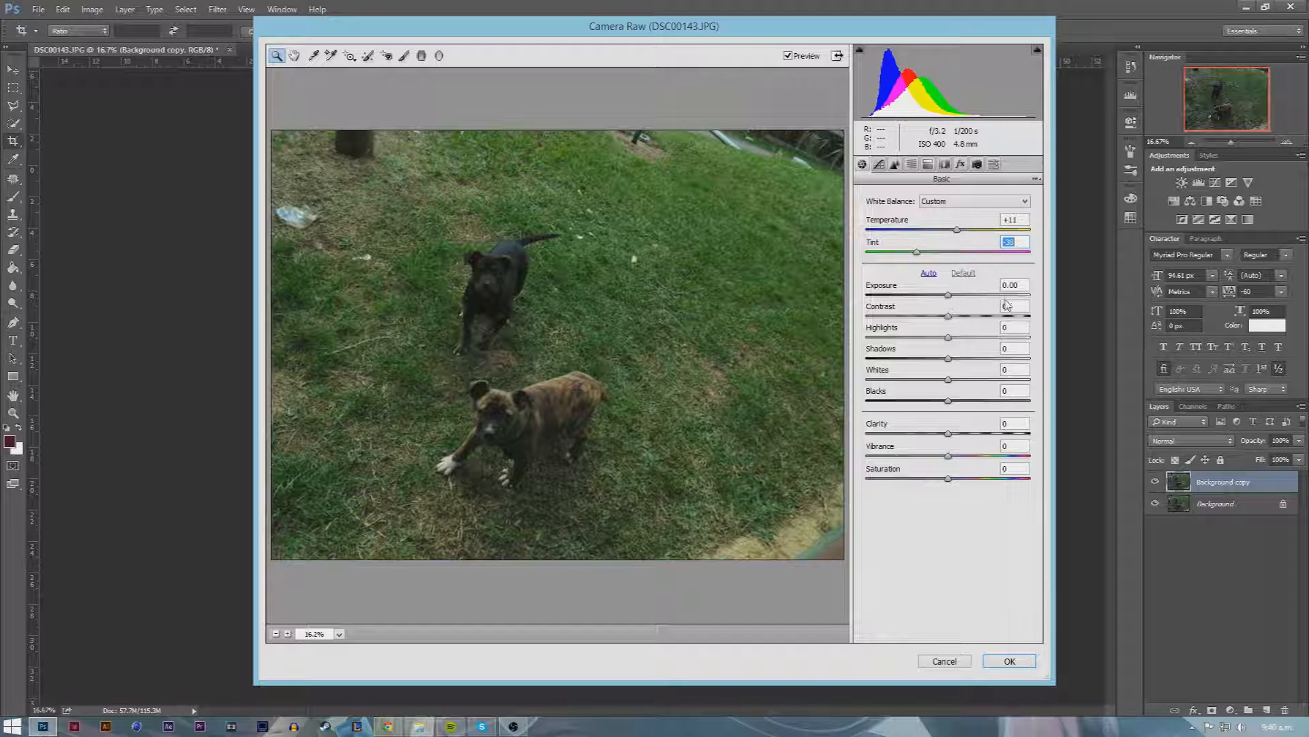
pyautogui.press('Tab')
# - Set Exposure to +0.70, Contrast to -18, Highlights to -41 and Shadows to -16
pyautogui.moveTo(949, 297); pyautogui.dragTo(960, 299)
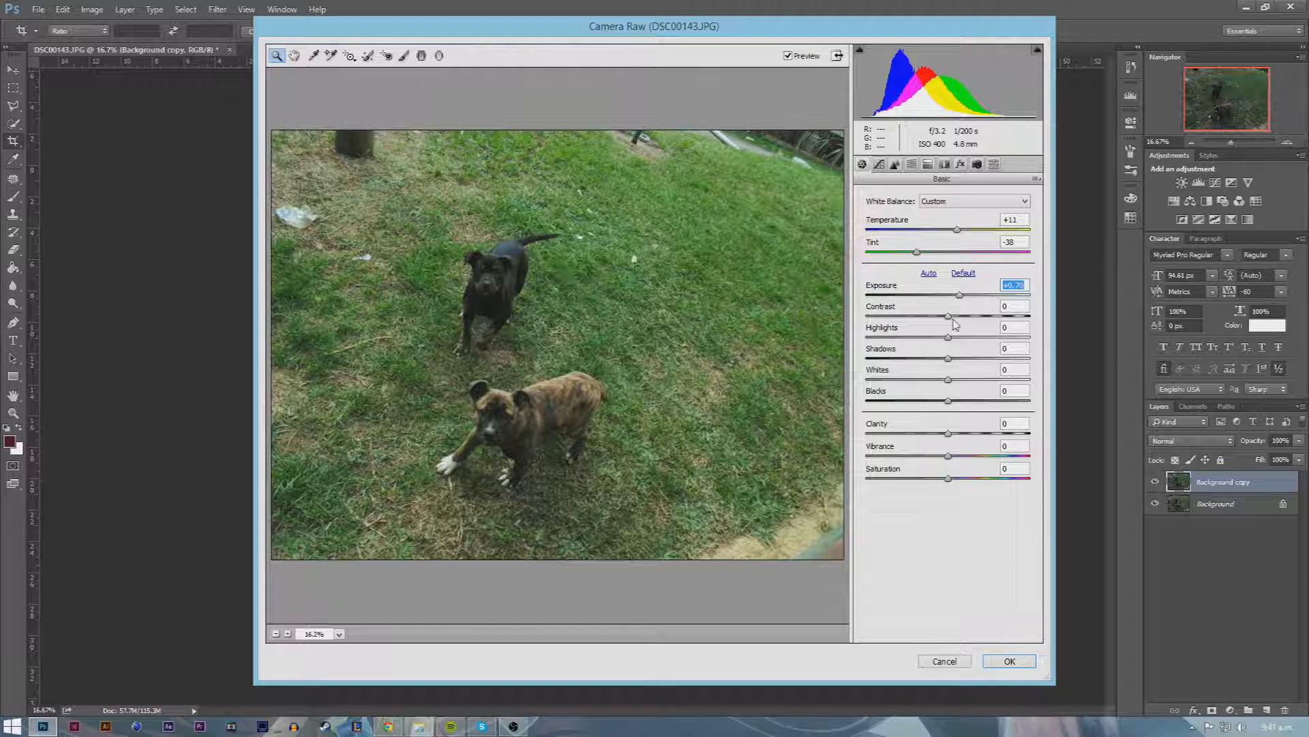
pyautogui.moveTo(948, 317); pyautogui.dragTo(935, 321)
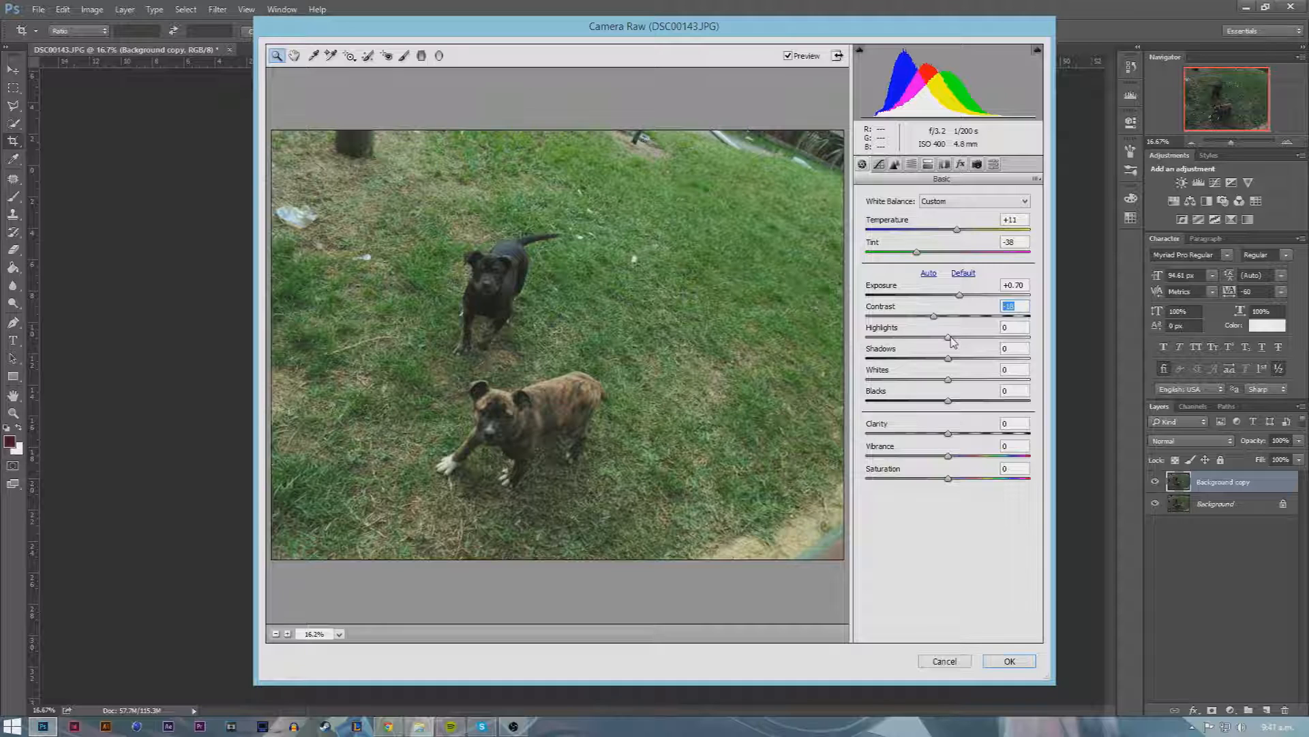
pyautogui.moveTo(951, 336); pyautogui.dragTo(959, 343)
pyautogui.moveTo(957, 344); pyautogui.dragTo(917, 365)
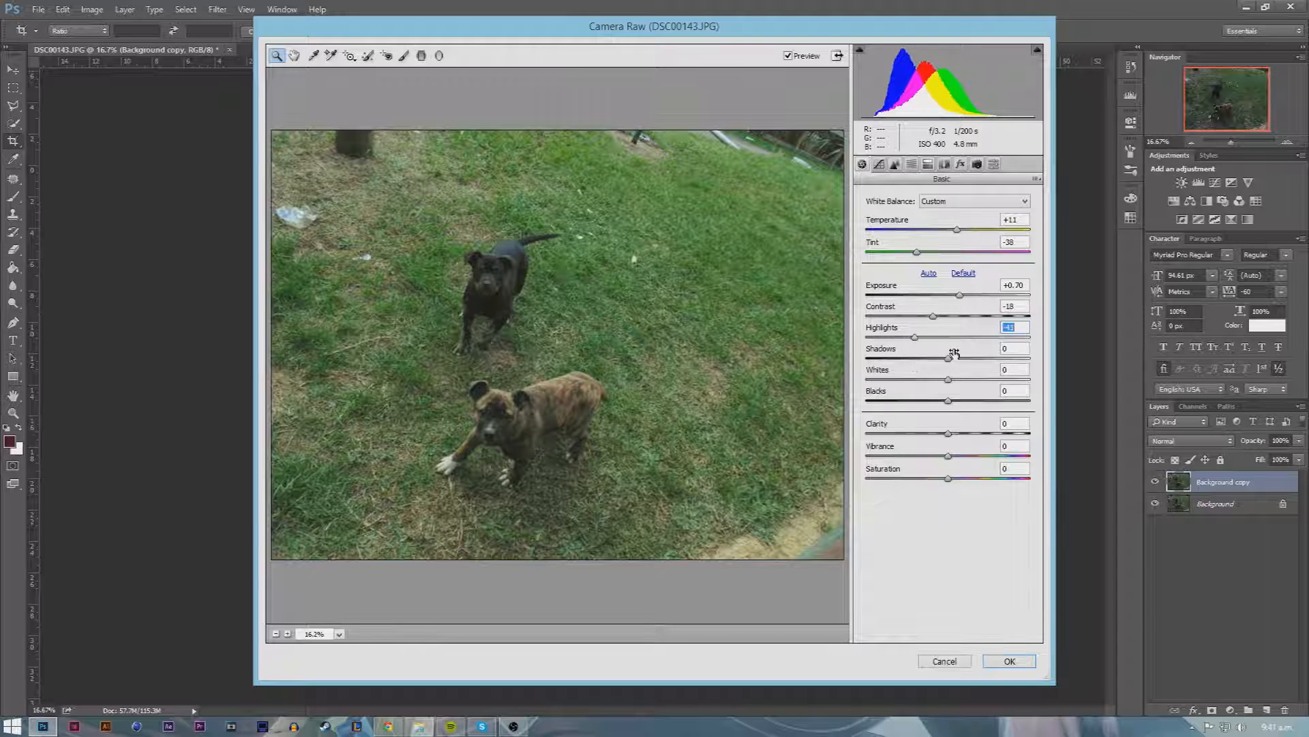
pyautogui.moveTo(950, 364)
pyautogui.mouseDown()
pyautogui.moveTo(926, 365)
pyautogui.moveTo(937, 365)
pyautogui.mouseUp()
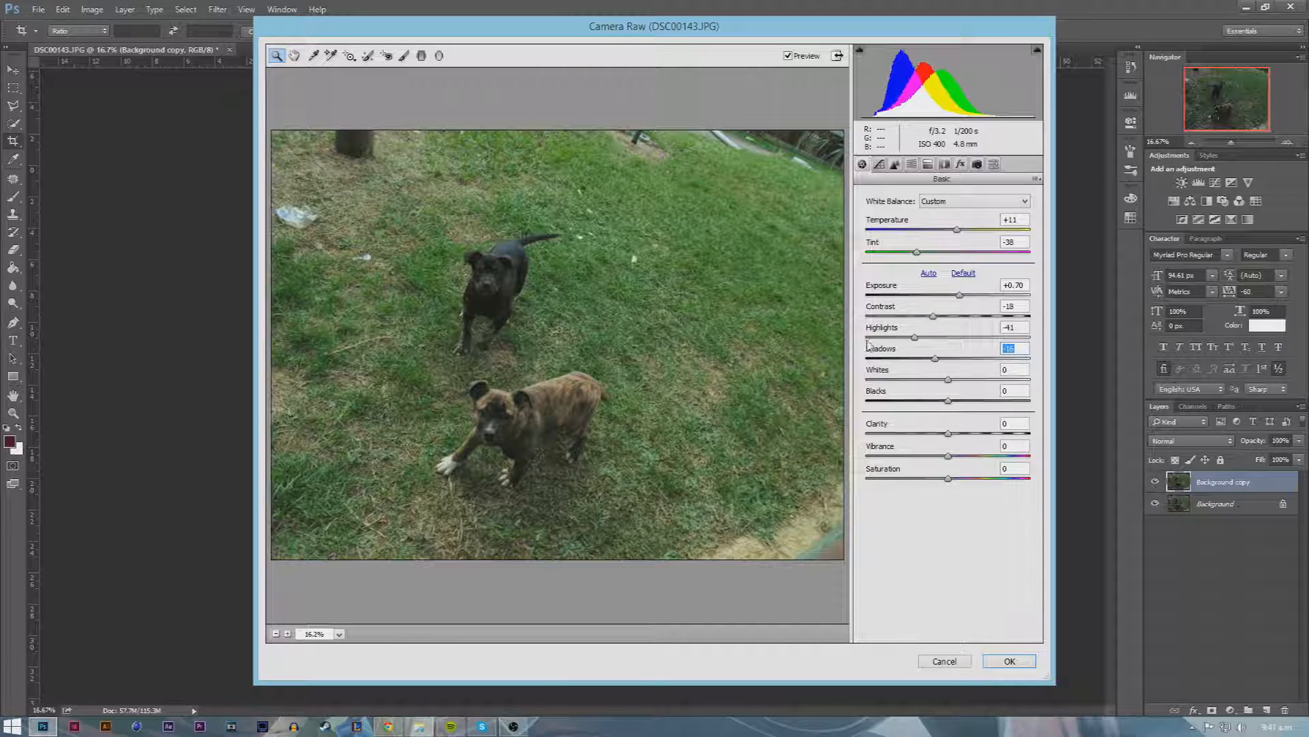
# - Set Whites to +47, Blacks to +20, Clarity to -6, Vibrance to +21 and Saturation to +1
pyautogui.moveTo(935, 358); pyautogui.dragTo(983, 377)
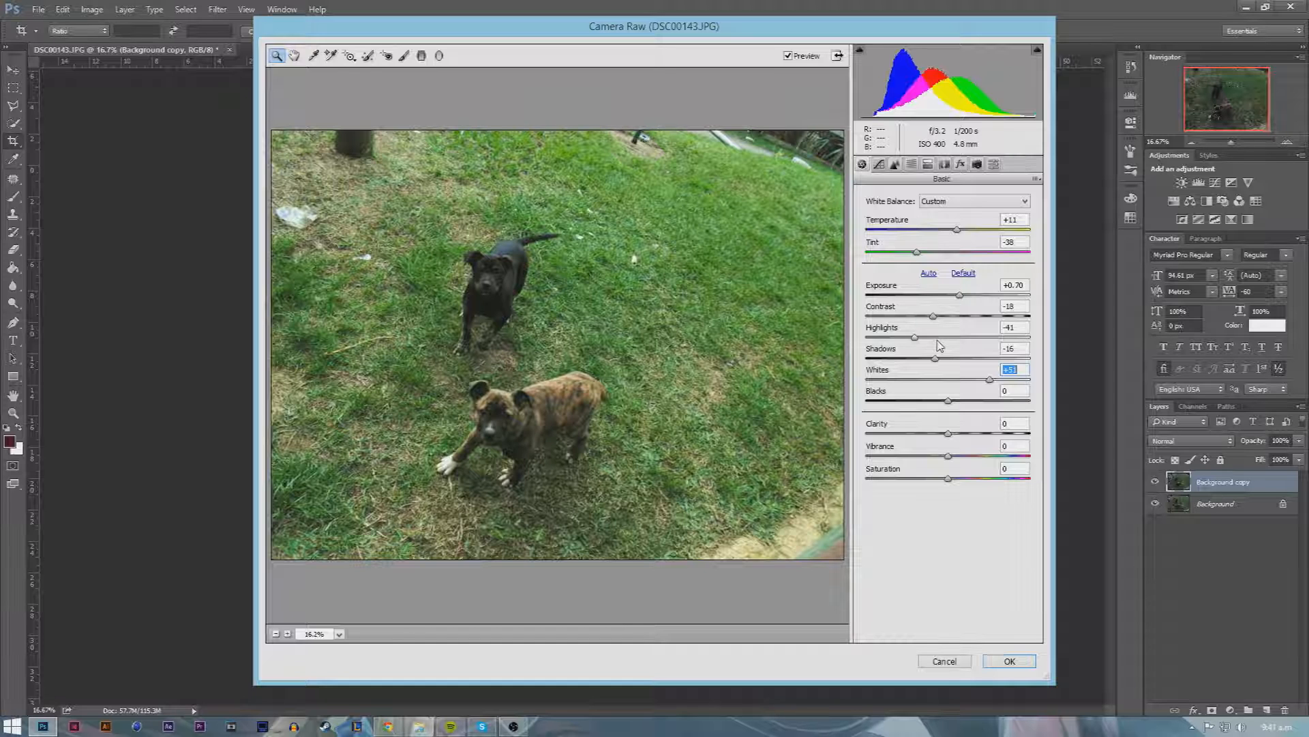
pyautogui.moveTo(991, 384); pyautogui.dragTo(988, 383)
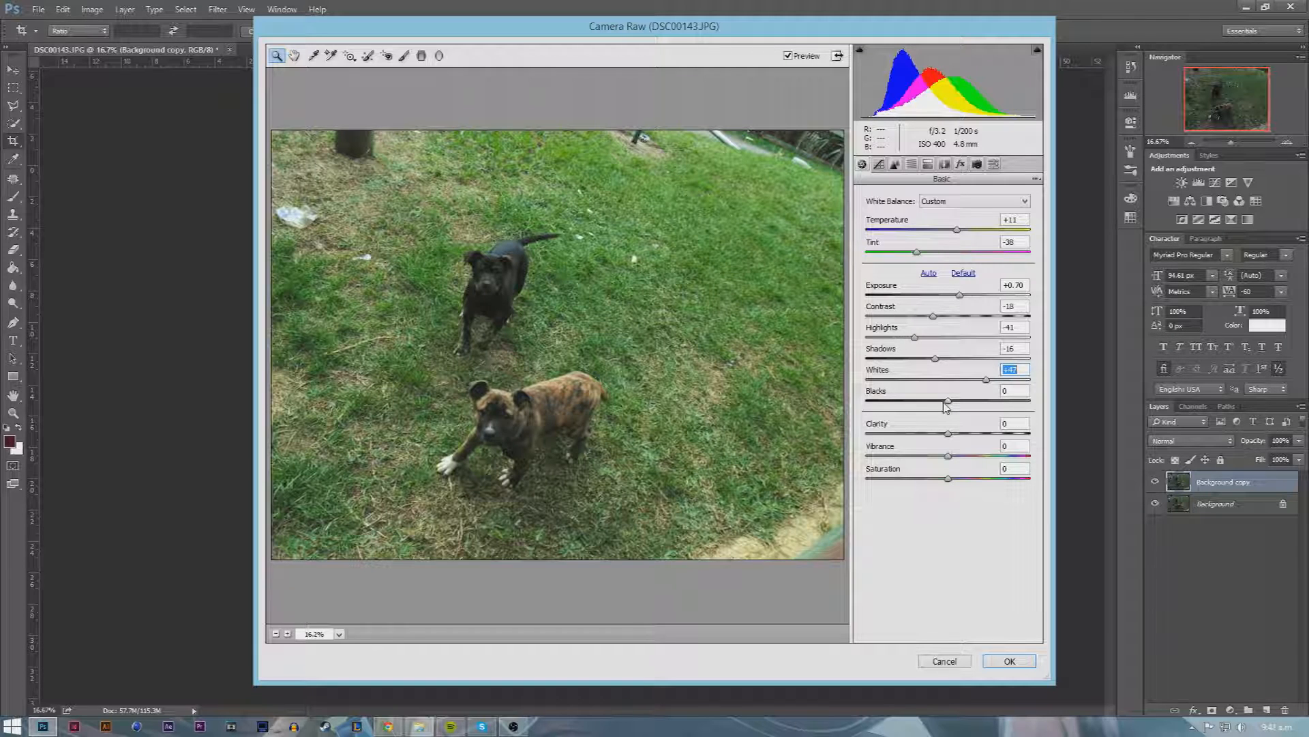
pyautogui.moveTo(950, 405)
pyautogui.mouseDown()
pyautogui.moveTo(933, 408)
pyautogui.moveTo(978, 409)
pyautogui.moveTo(941, 417)
pyautogui.moveTo(965, 414)
pyautogui.mouseUp()
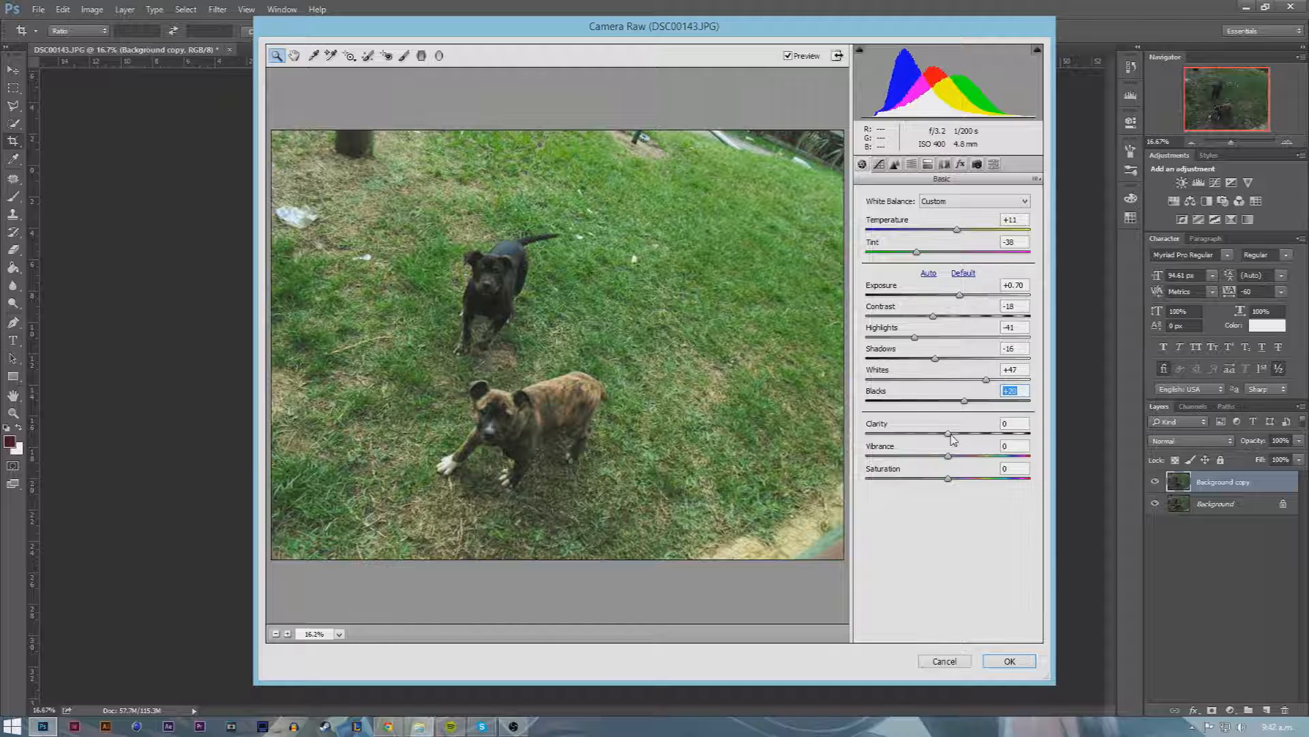
pyautogui.moveTo(950, 434); pyautogui.dragTo(941, 444)
pyautogui.moveTo(950, 458)
pyautogui.mouseDown()
pyautogui.moveTo(968, 459)
pyautogui.moveTo(962, 485)
pyautogui.moveTo(974, 485)
pyautogui.moveTo(945, 482)
pyautogui.moveTo(957, 466)
pyautogui.mouseUp()
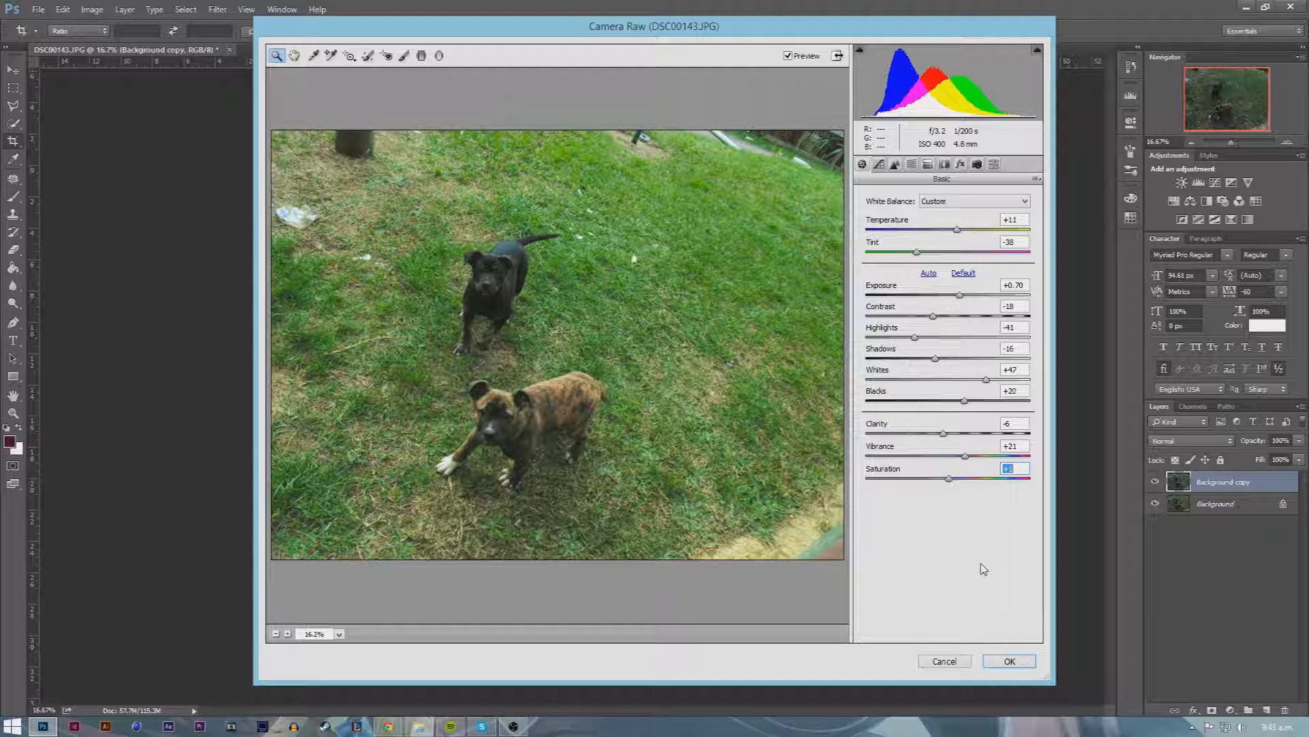
# - Shift the HSL hues to Oranges +13, Yellows +7, Greens +18 and Aquas -8, and apply the Camera Raw filter
pyautogui.click(911, 165)
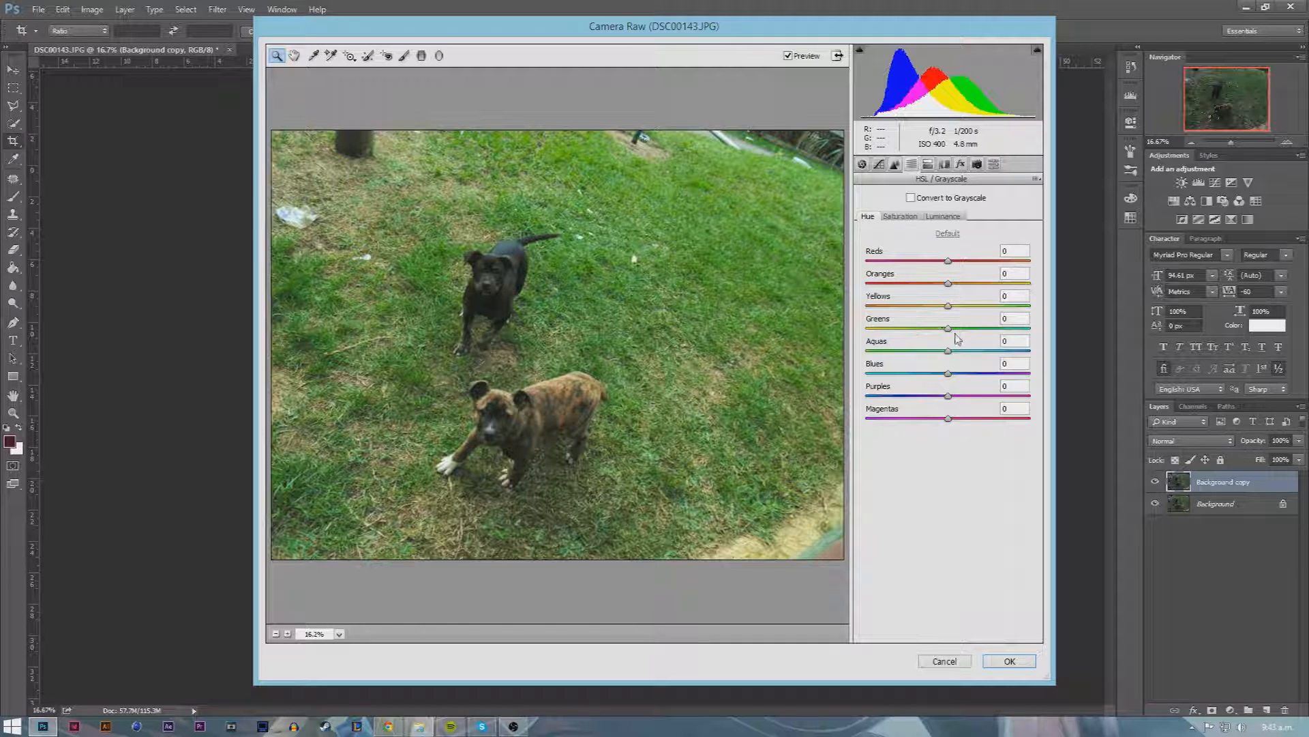
pyautogui.moveTo(949, 351); pyautogui.dragTo(977, 333)
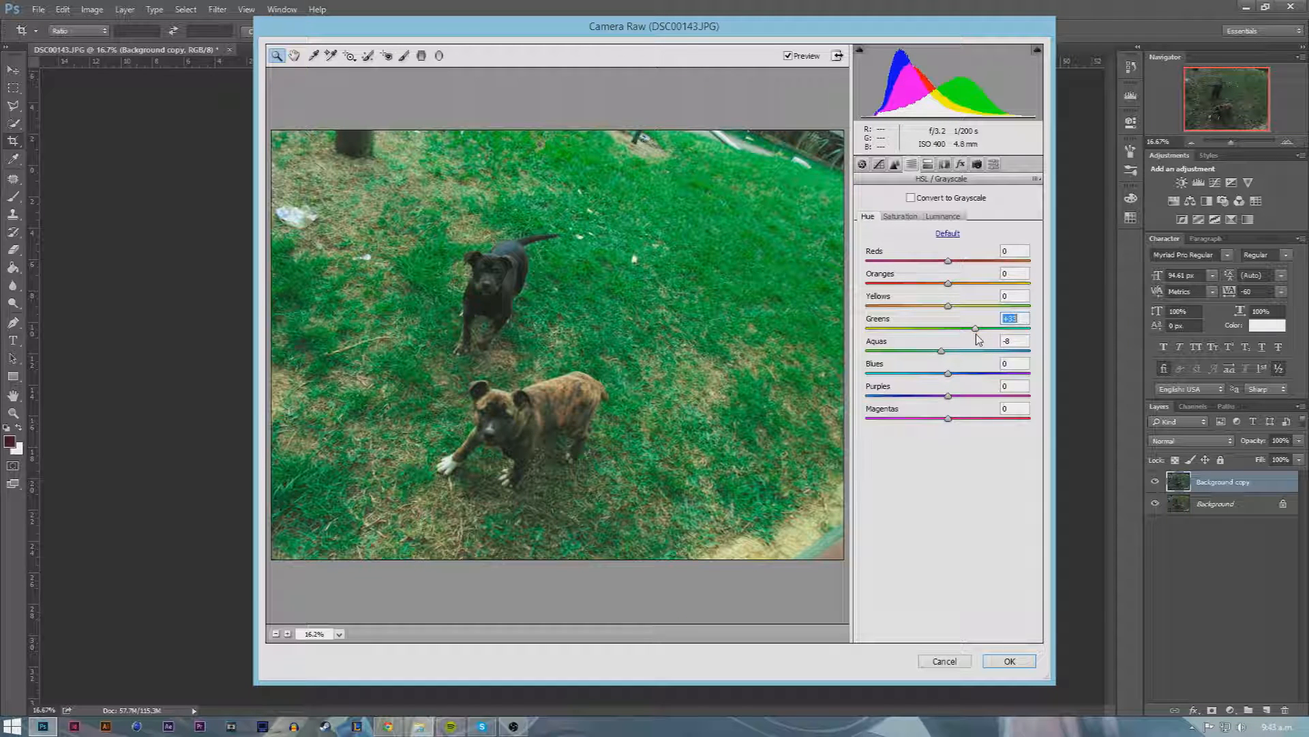
pyautogui.moveTo(977, 335); pyautogui.dragTo(980, 335)
pyautogui.moveTo(979, 334); pyautogui.dragTo(1004, 348)
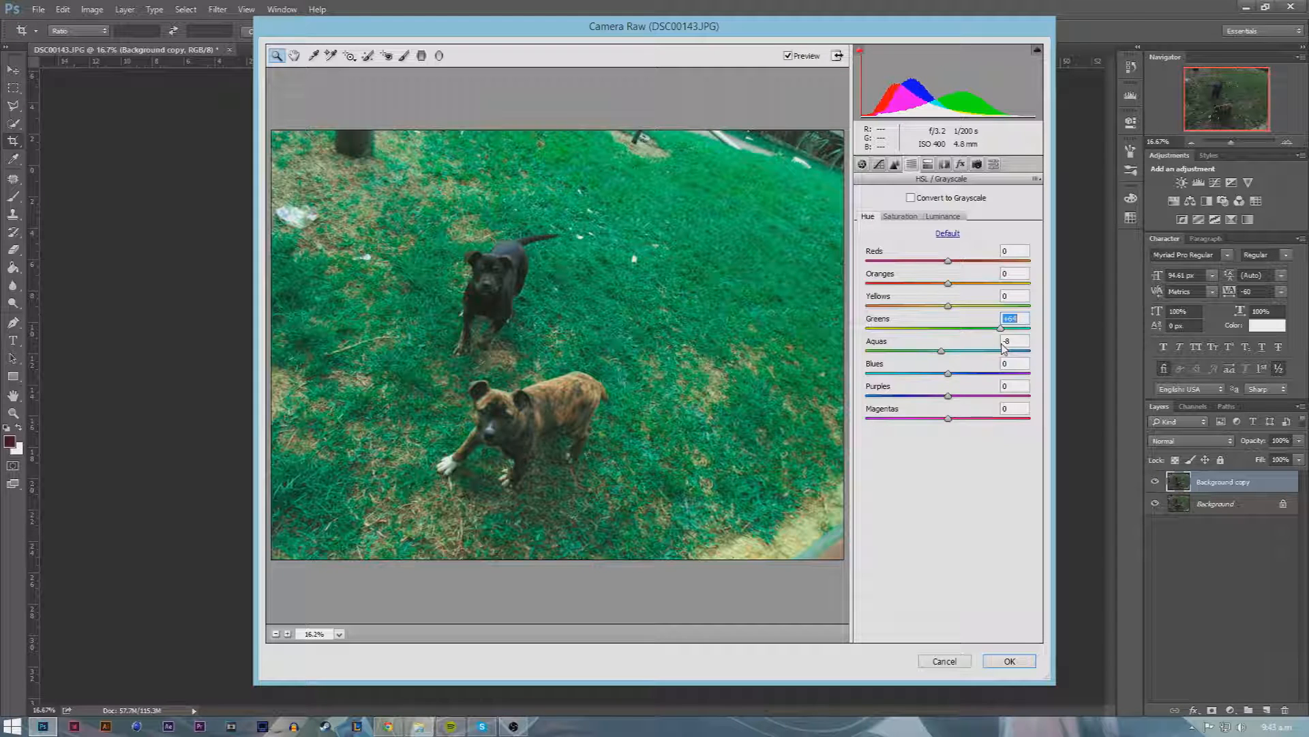
pyautogui.moveTo(1004, 348); pyautogui.dragTo(966, 349)
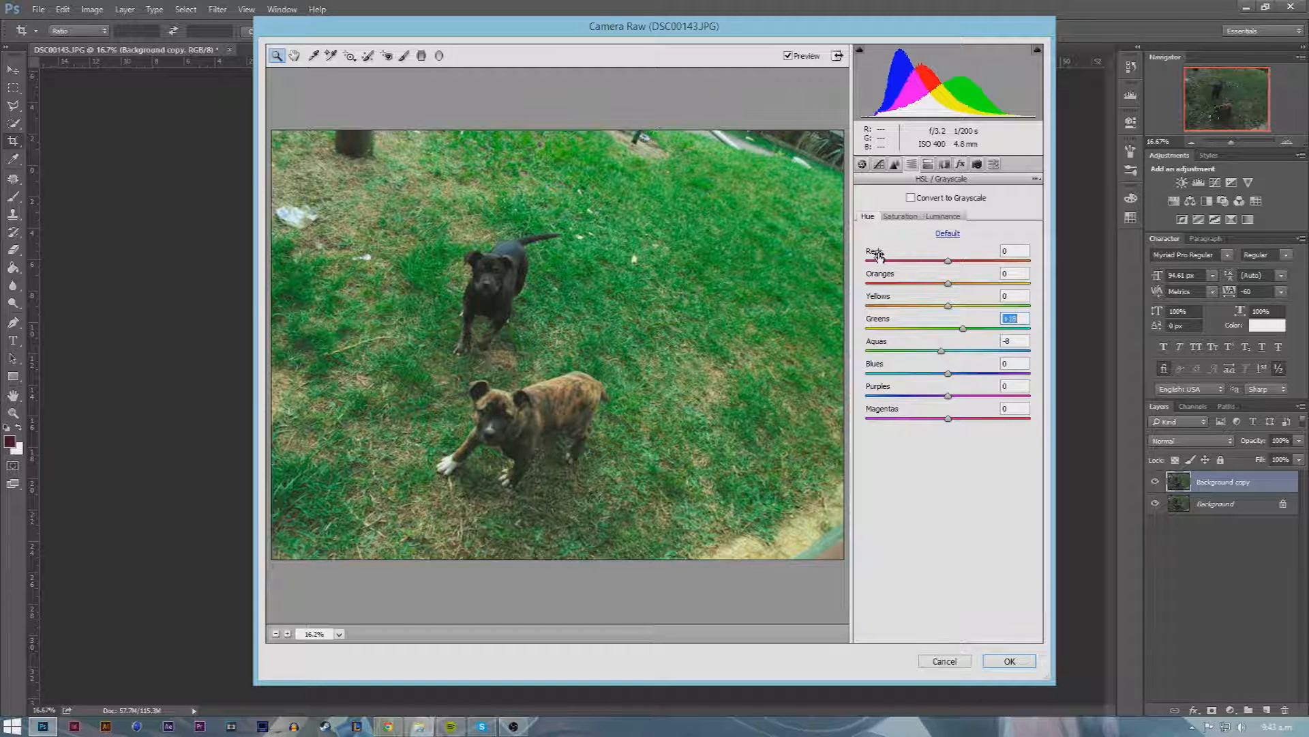
pyautogui.moveTo(948, 288); pyautogui.dragTo(956, 321)
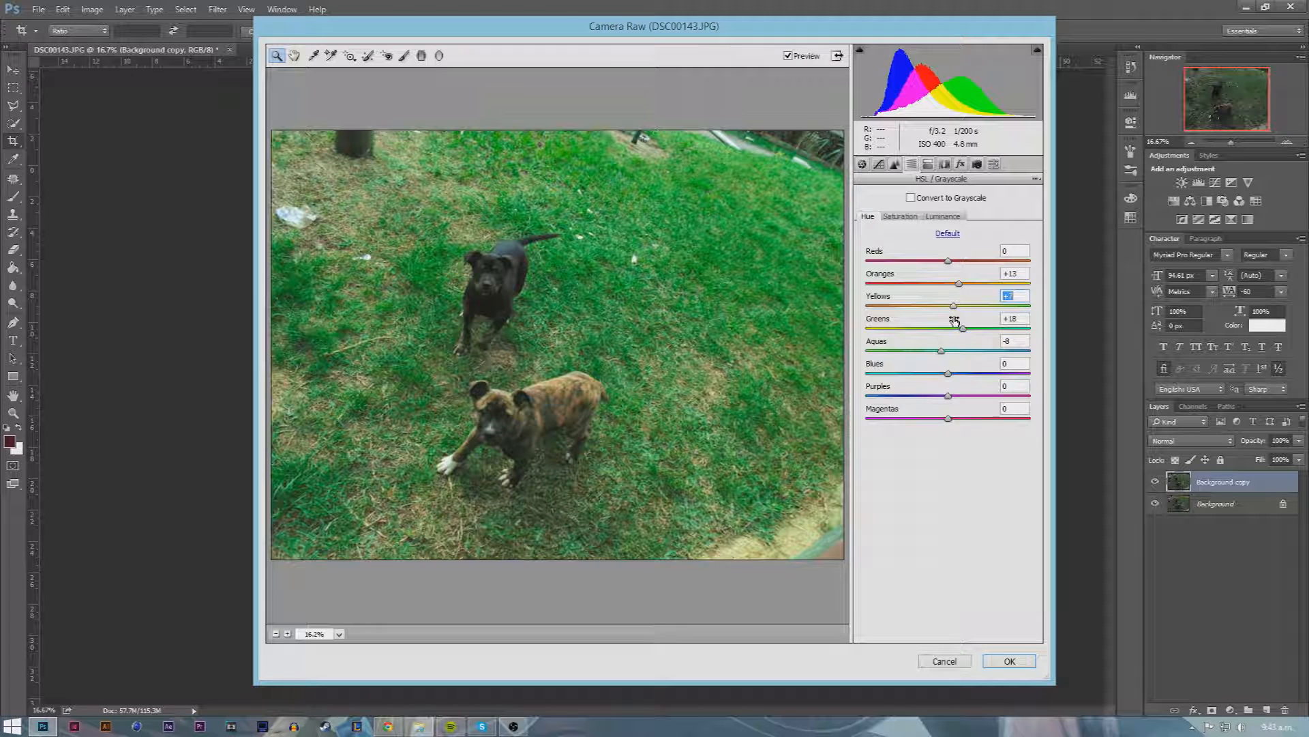
pyautogui.click(1009, 661)
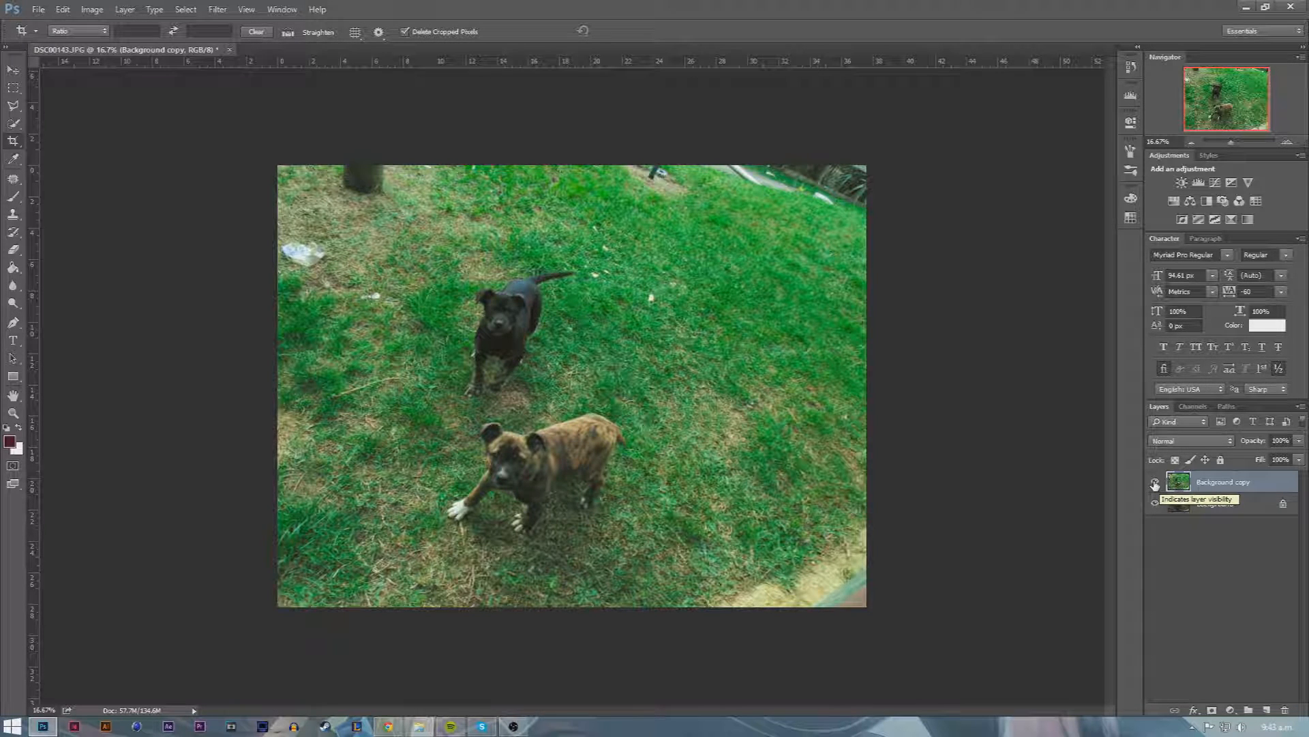
# - Compare the edited photo with the original by toggling the visibility of the Background copy layer, leaving it shown
pyautogui.click(1154, 483)
pyautogui.click(1155, 483)
pyautogui.click(1154, 483)
pyautogui.click(1155, 483)
pyautogui.click(1154, 483)
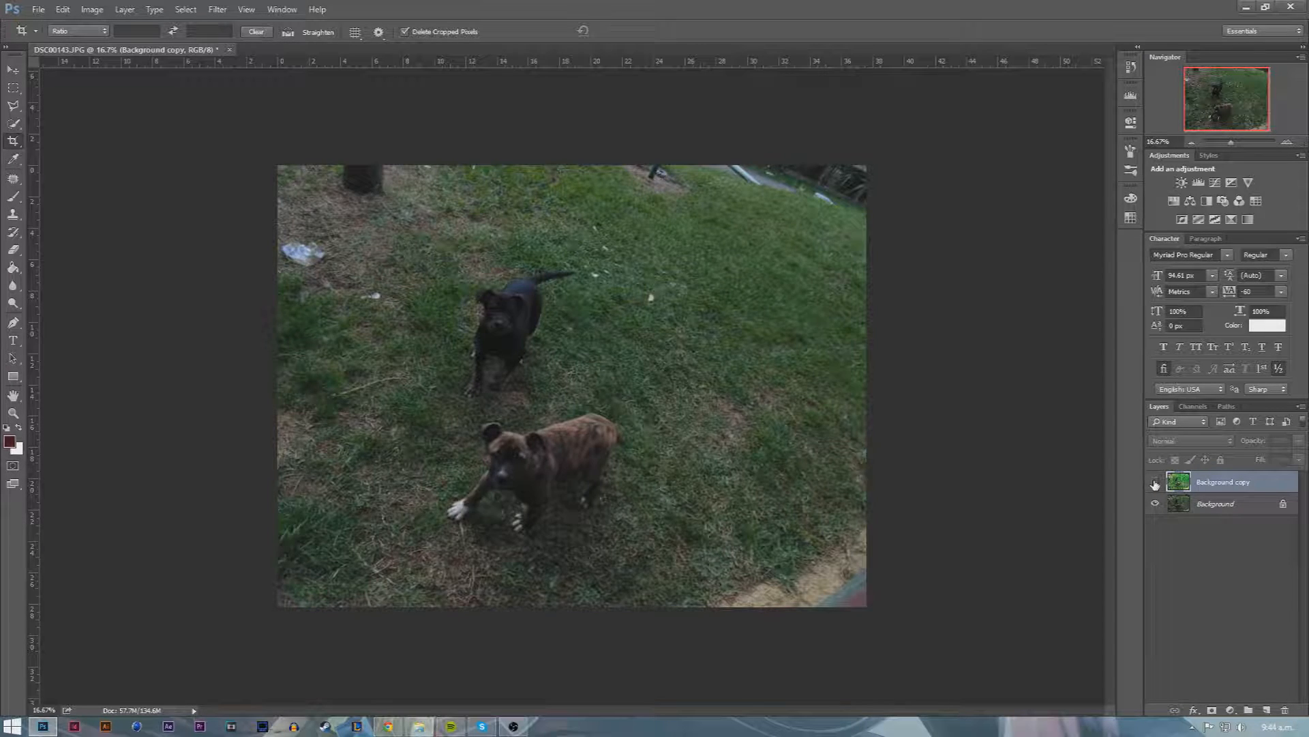
pyautogui.click(1155, 483)
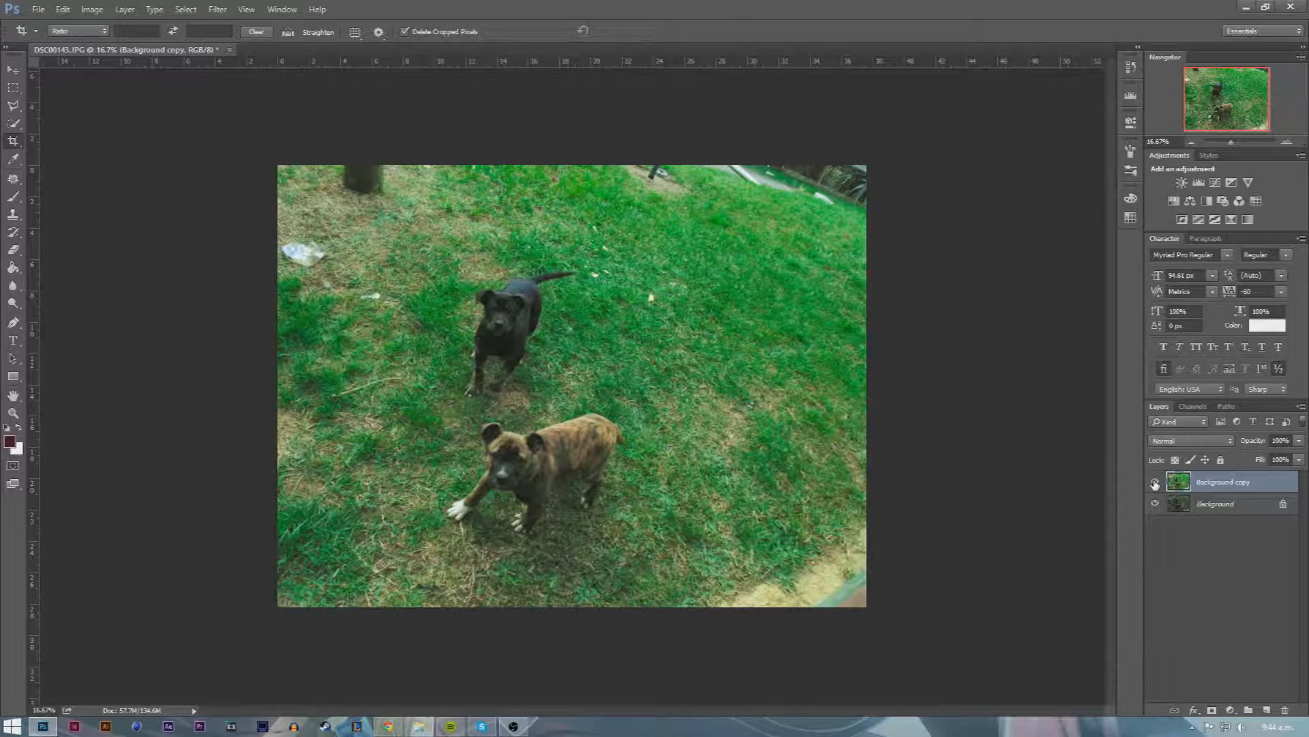